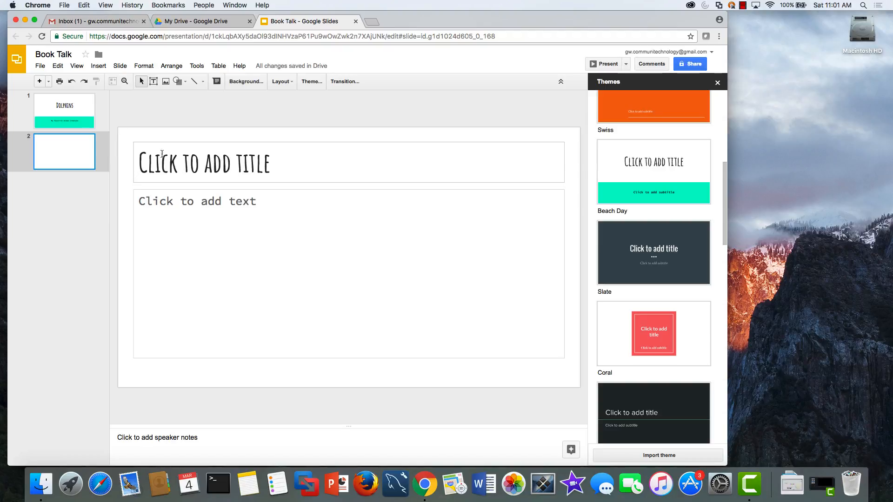
pyautogui.click(78, 111)
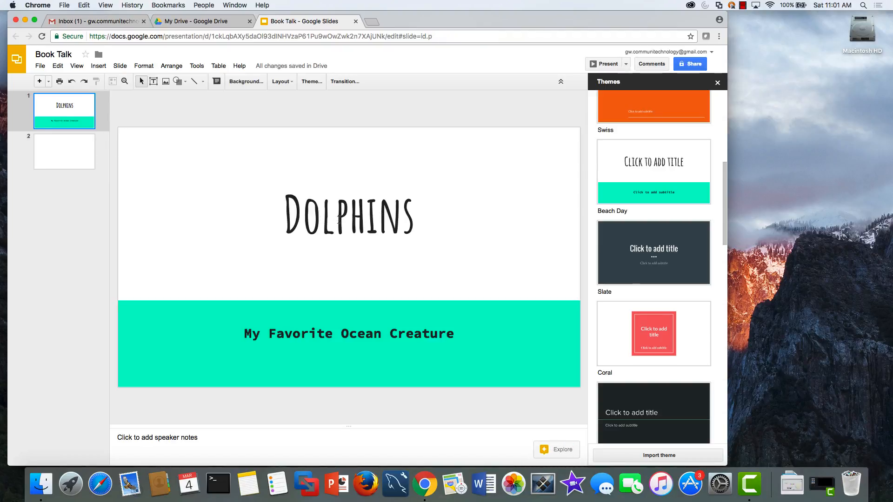
pyautogui.click(361, 218)
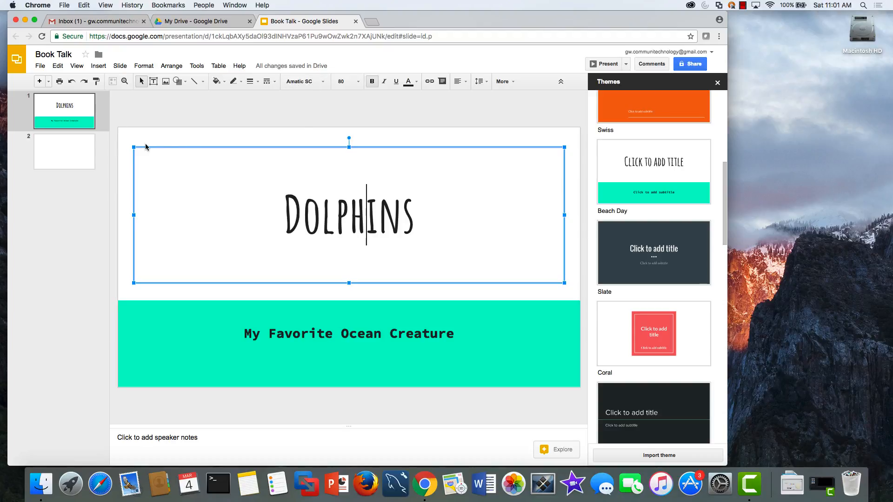
pyautogui.click(83, 144)
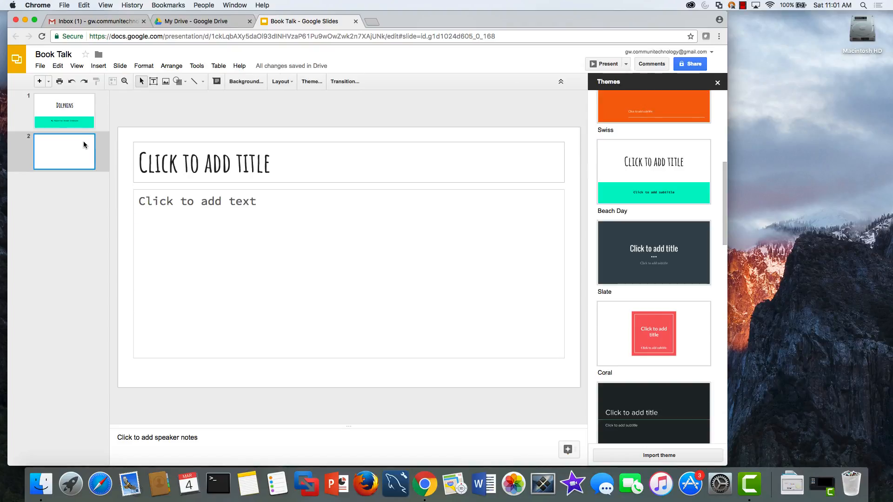
# Enter "Here's a picture of dolphins" as the title of the second slide
pyautogui.click(226, 167)
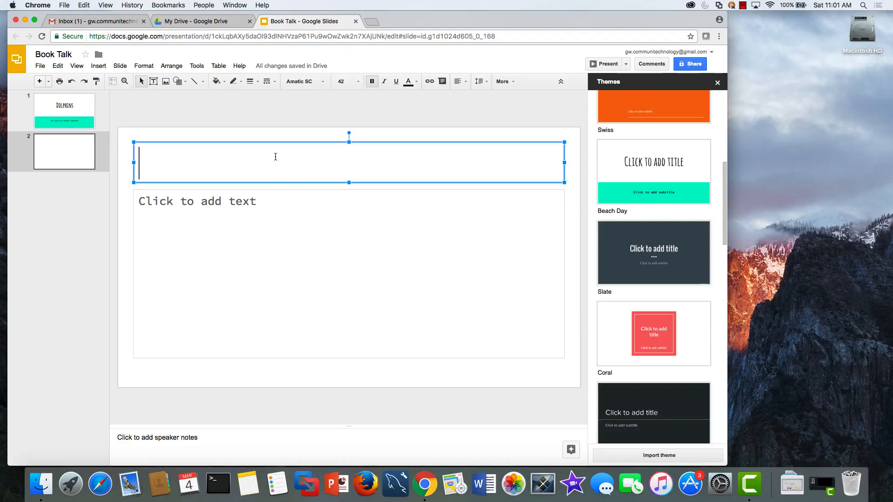
pyautogui.write('H')
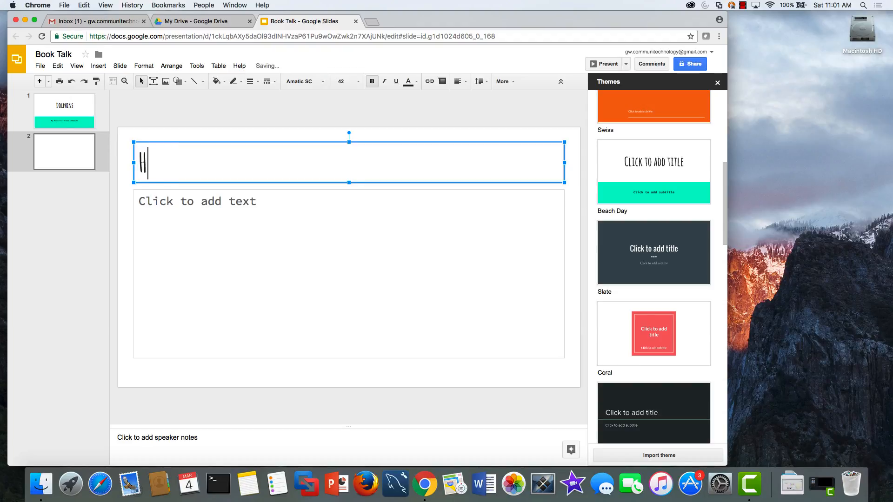
pyautogui.write("ere's a p")
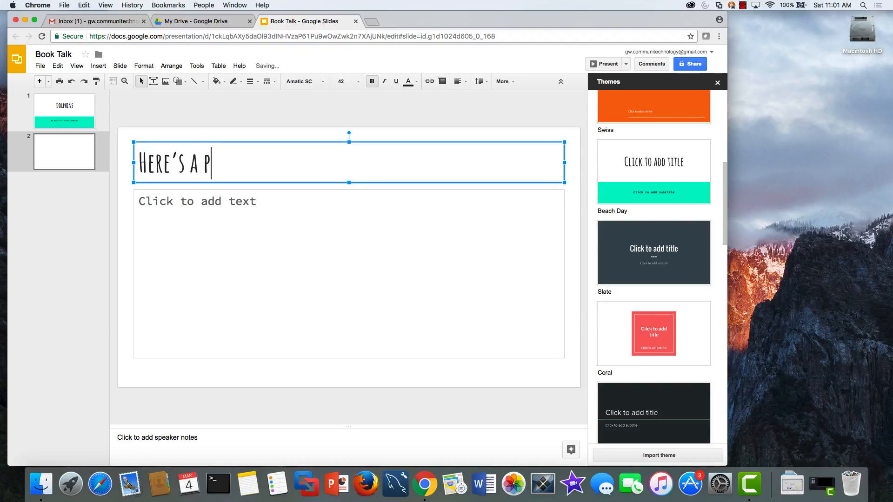
pyautogui.write('icture of dolph')
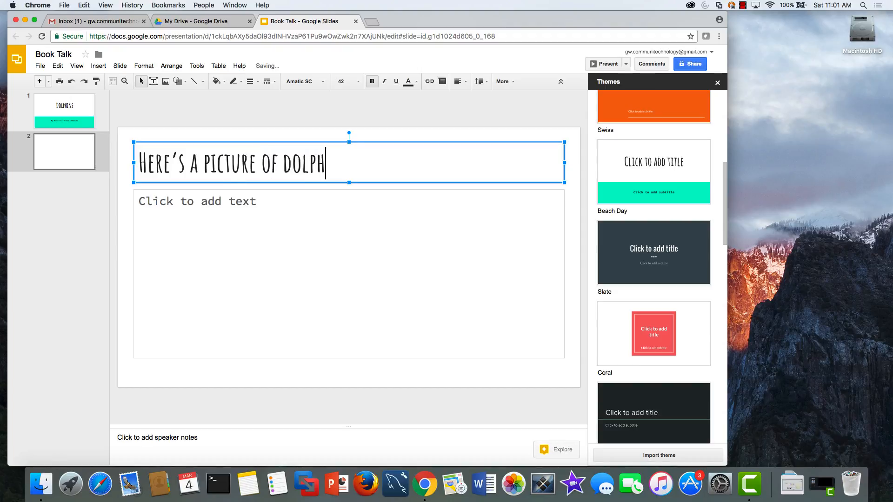
pyautogui.write('ins')
pyautogui.press('Return')
pyautogui.click(310, 203)
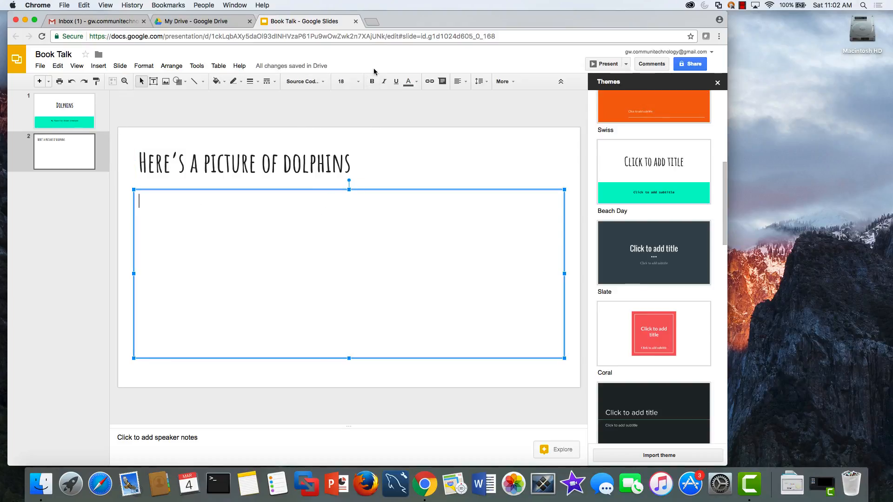
# Search the web for "images of dolphins" in a new browser tab
pyautogui.click(373, 23)
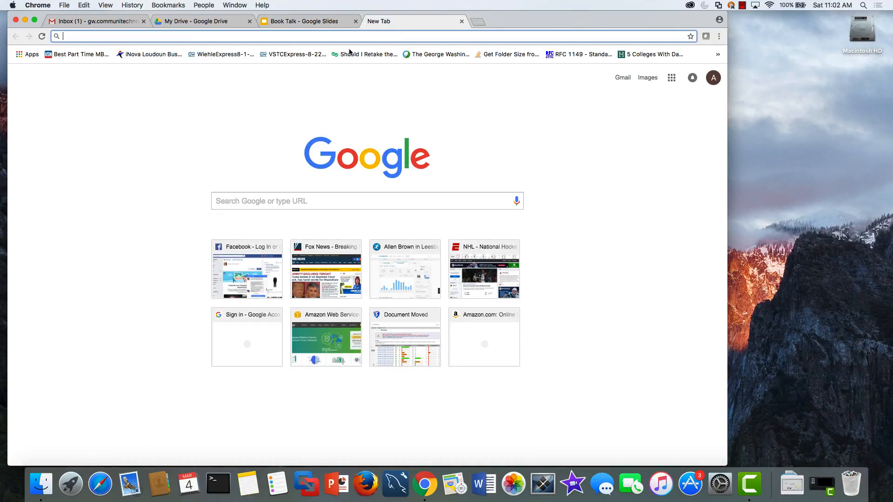
pyautogui.write('images of ')
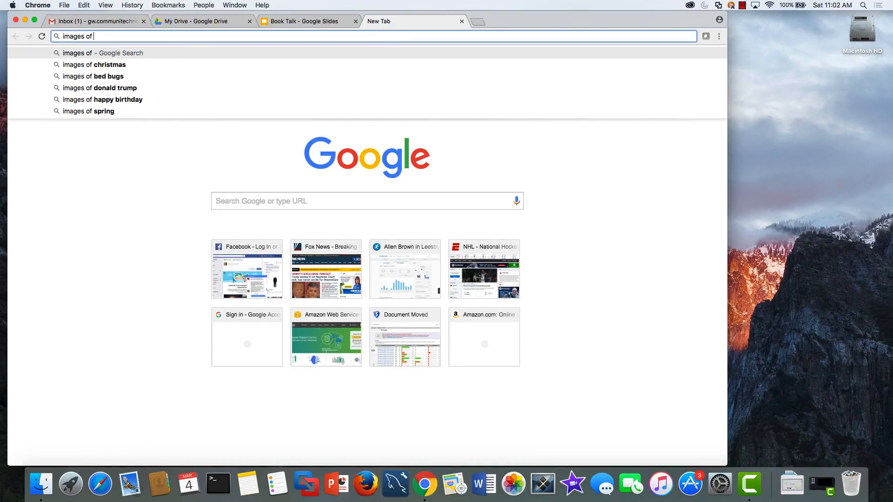
pyautogui.write('dolphins')
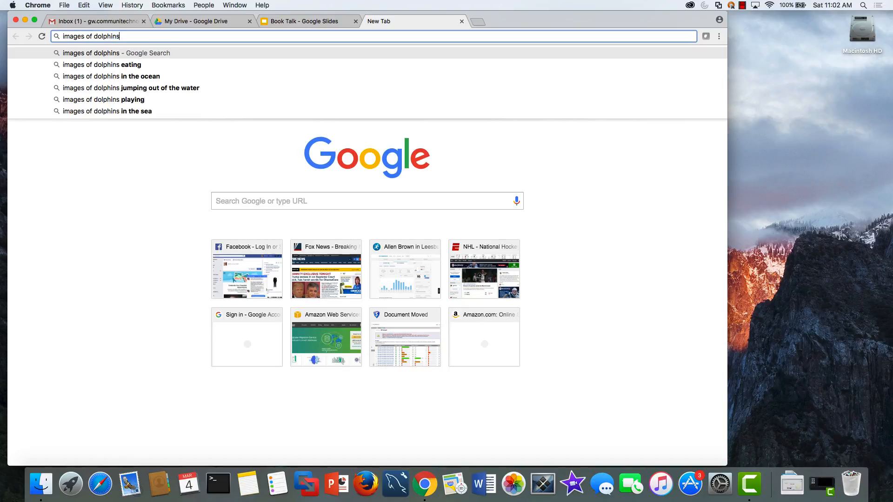
pyautogui.press('Return')
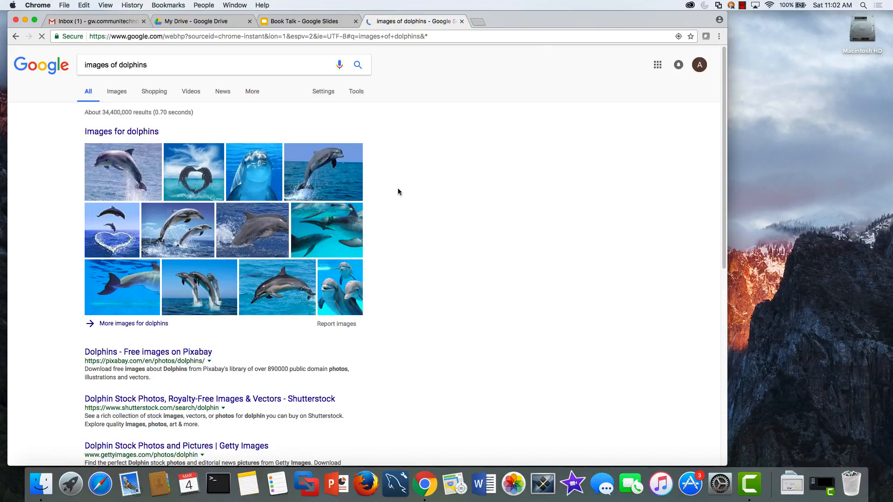
# Open the picture of three bottlenose dolphins and save it to Downloads as a JPEG image named dolphin-picture
pyautogui.click(351, 279)
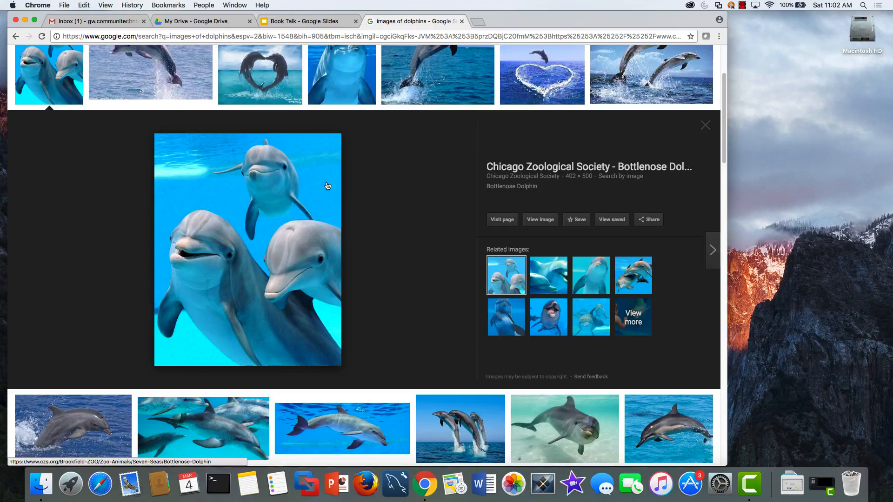
pyautogui.rightClick(272, 184)
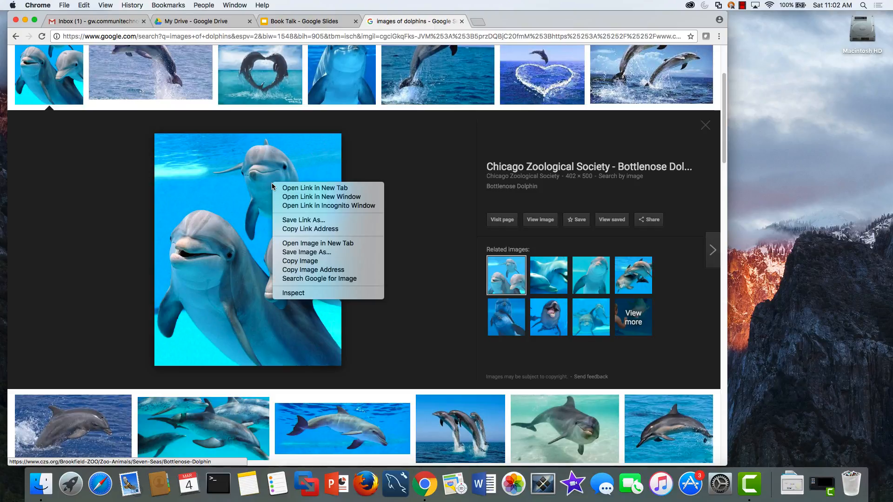
pyautogui.click(316, 254)
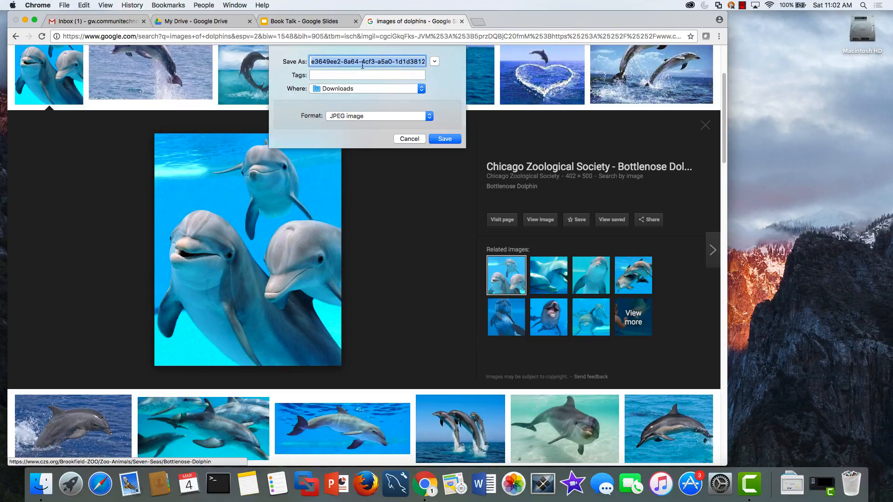
pyautogui.write('dolphin-p')
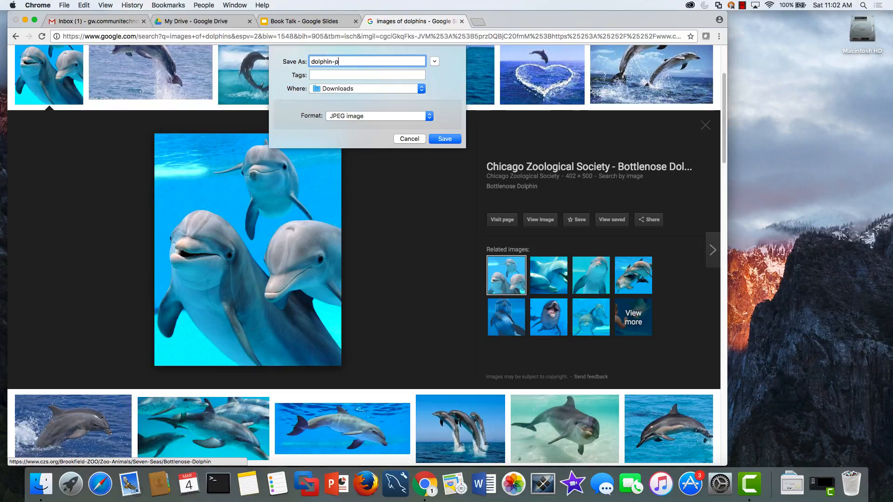
pyautogui.write('citicture')
pyautogui.click(445, 139)
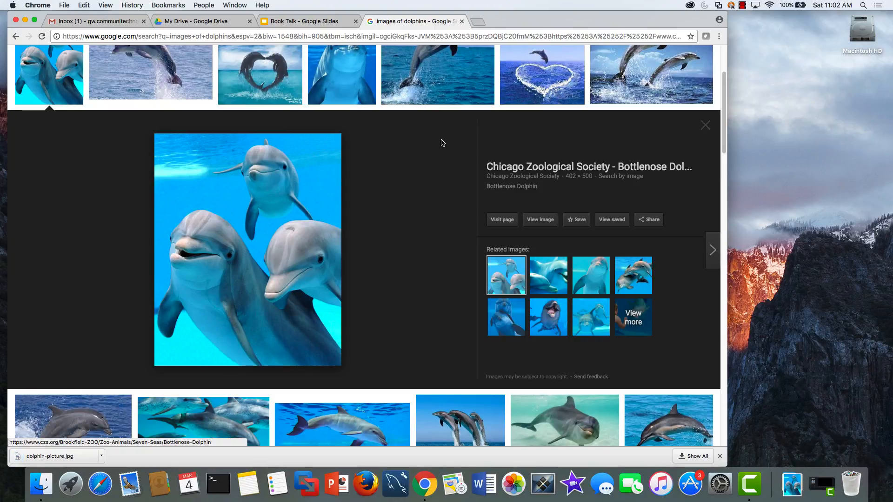
# Return to the Book Talk presentation and delete the empty body text placeholder on the second slide
pyautogui.click(320, 23)
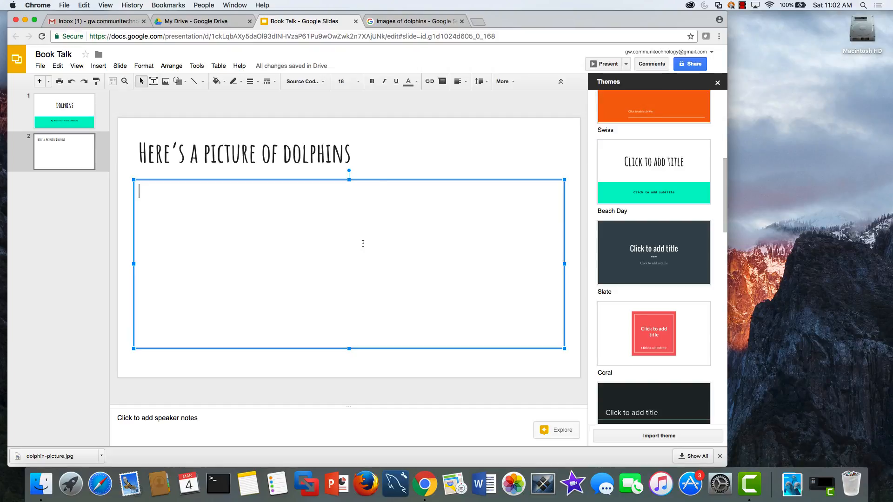
pyautogui.click(372, 181)
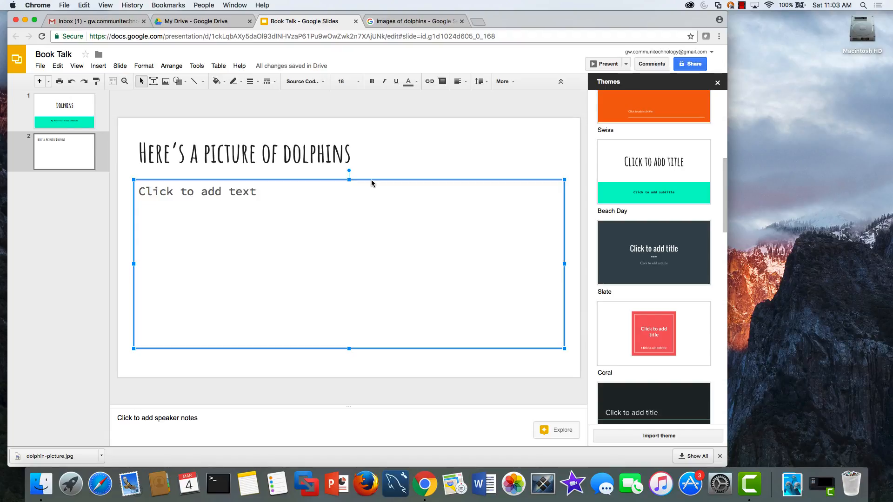
pyautogui.press('BackSpace')
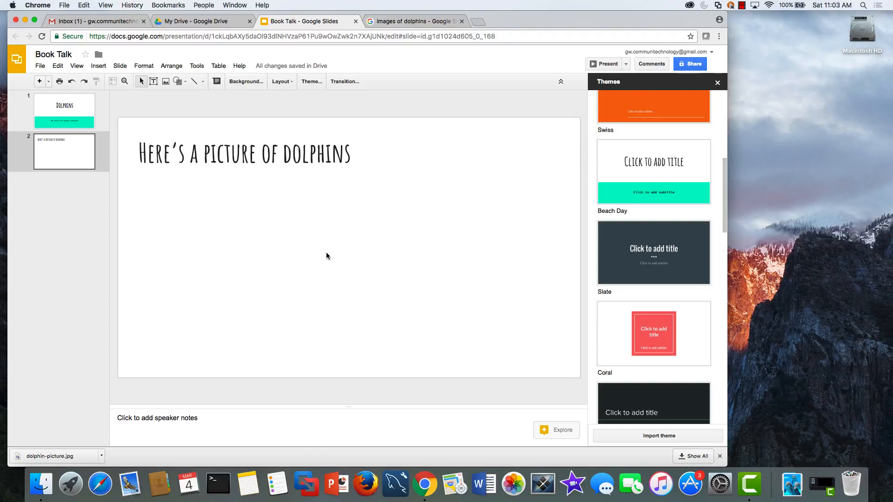
# Insert dolphin-picture.jpg from Finder into the second slide
pyautogui.click(42, 485)
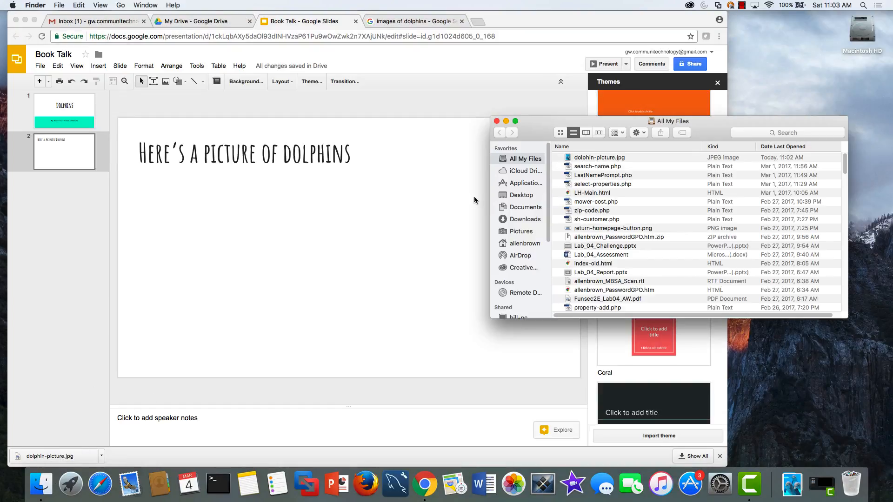
pyautogui.click(592, 160)
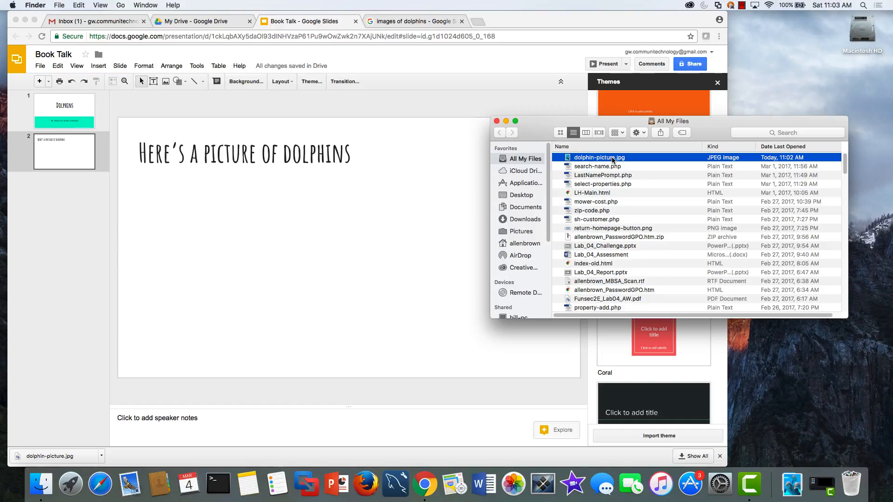
pyautogui.moveTo(612, 160); pyautogui.dragTo(414, 214)
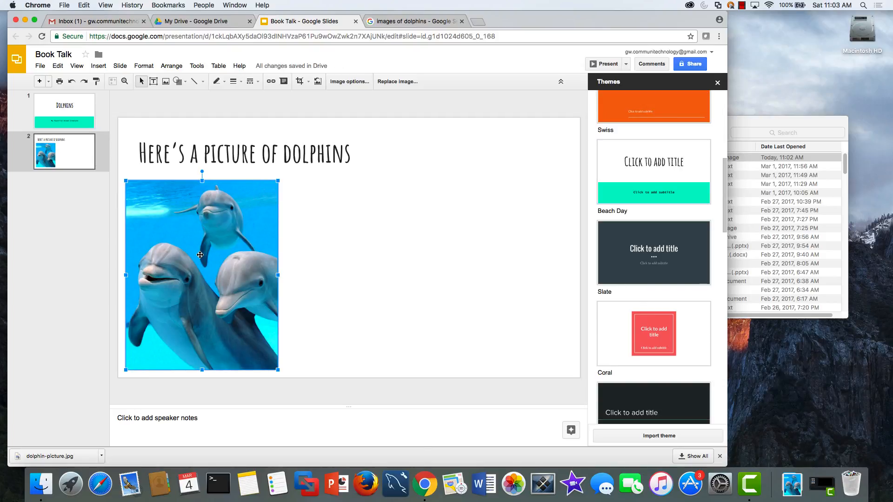
# Centre the dolphin picture horizontally on the slide beneath the title and deselect it
pyautogui.moveTo(200, 255); pyautogui.dragTo(347, 254)
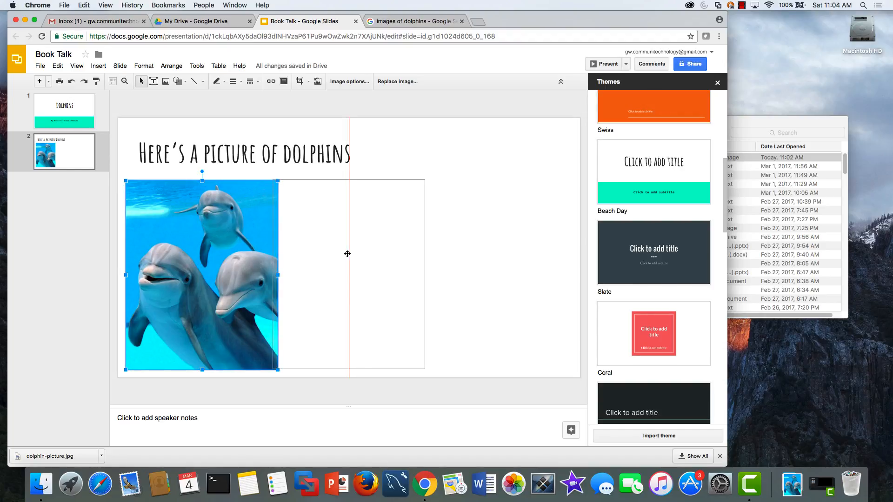
pyautogui.moveTo(348, 254); pyautogui.dragTo(347, 254)
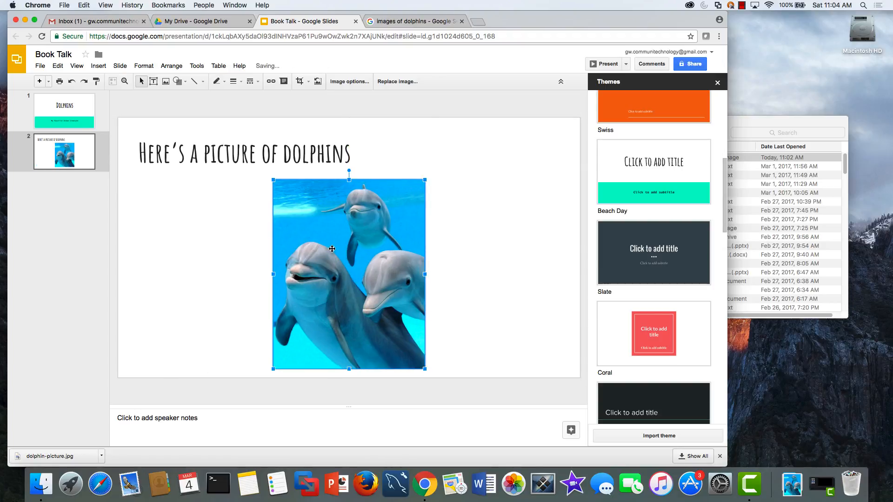
pyautogui.click(463, 228)
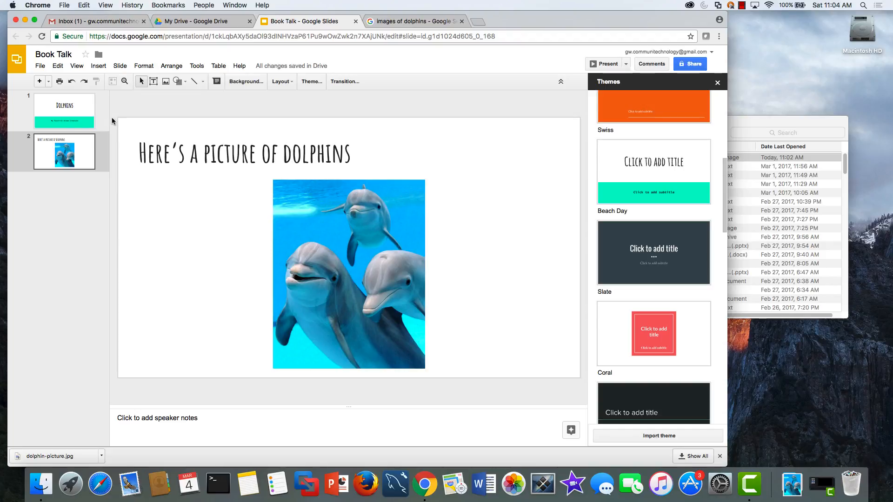
# Add a third slide to the presentation and delete its empty body text placeholder
pyautogui.click(40, 82)
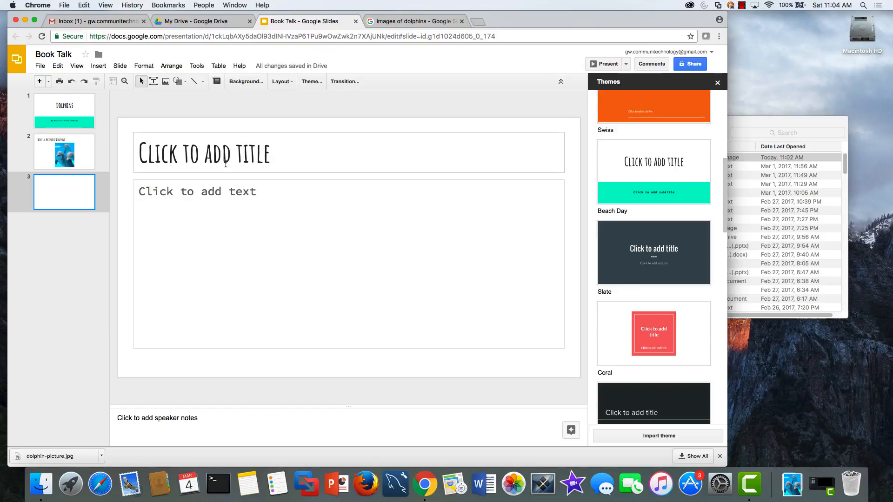
pyautogui.click(245, 194)
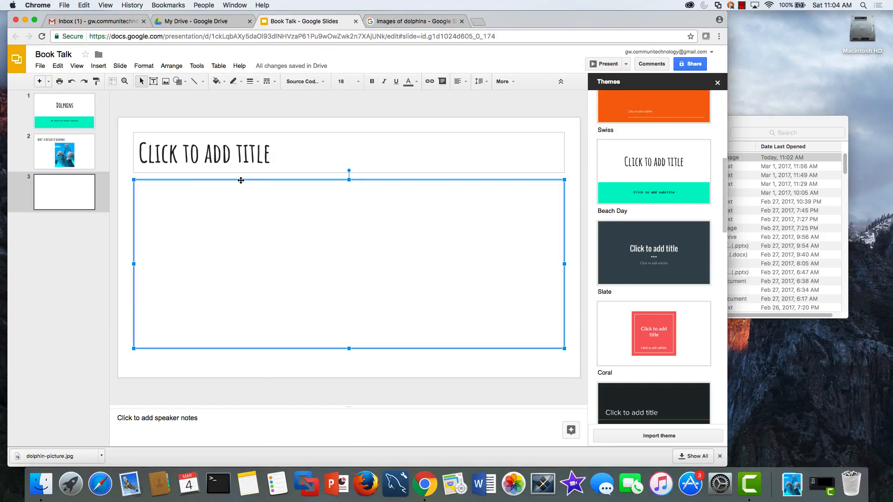
pyautogui.click(241, 181)
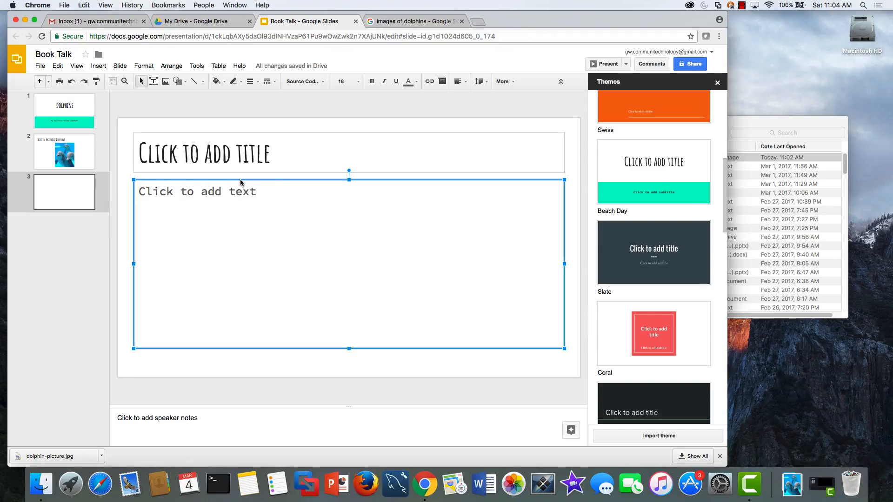
pyautogui.press('BackSpace')
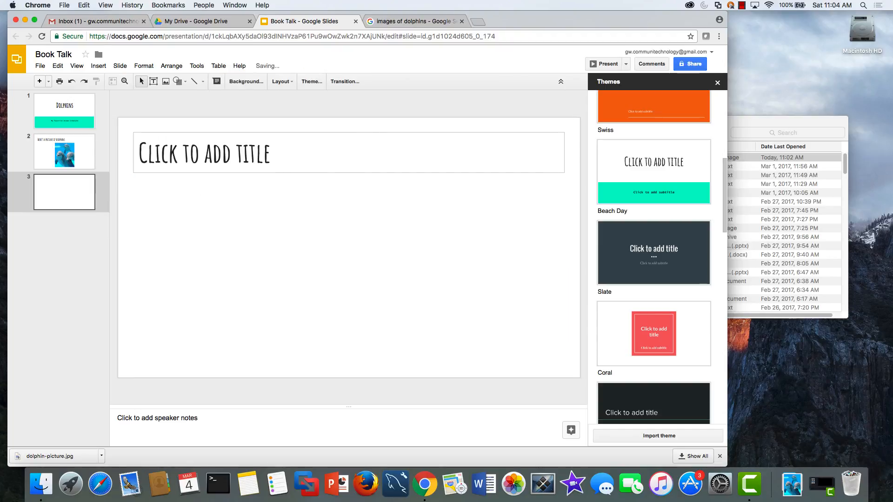
# Enter "Another Picture of Dolphins" as the title of the third slide
pyautogui.click(226, 157)
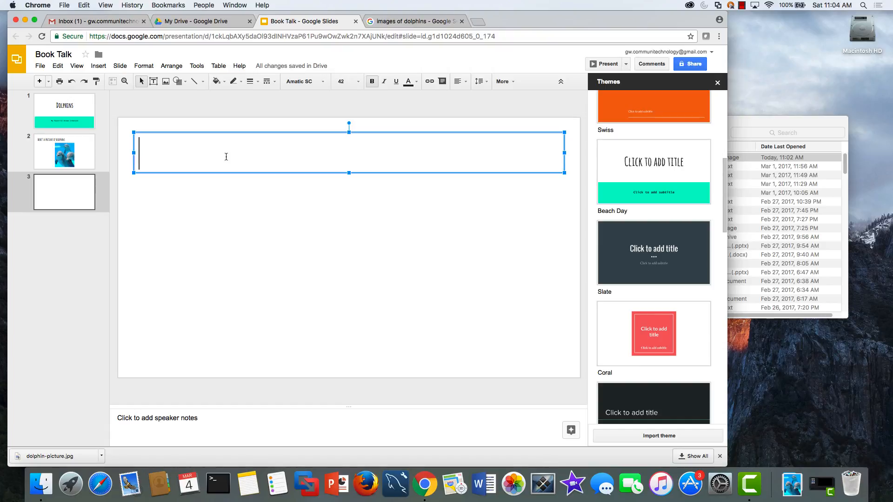
pyautogui.write('Another Picture o')
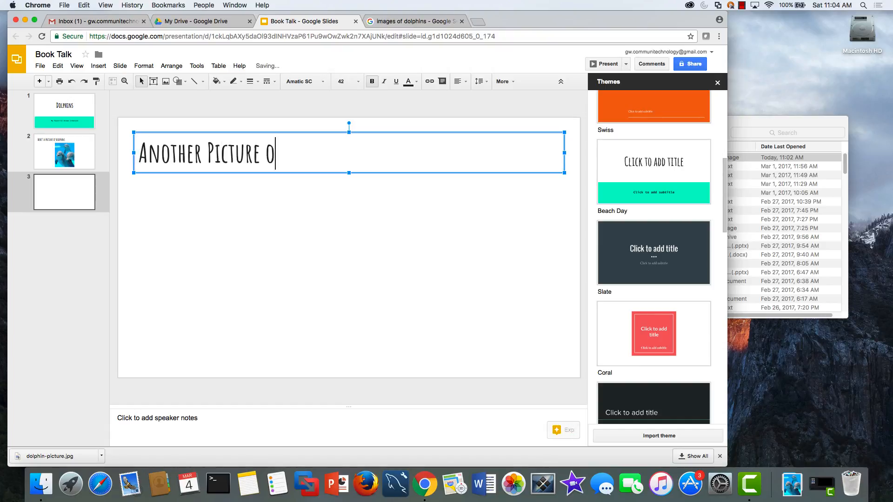
pyautogui.write('f Dolphon')
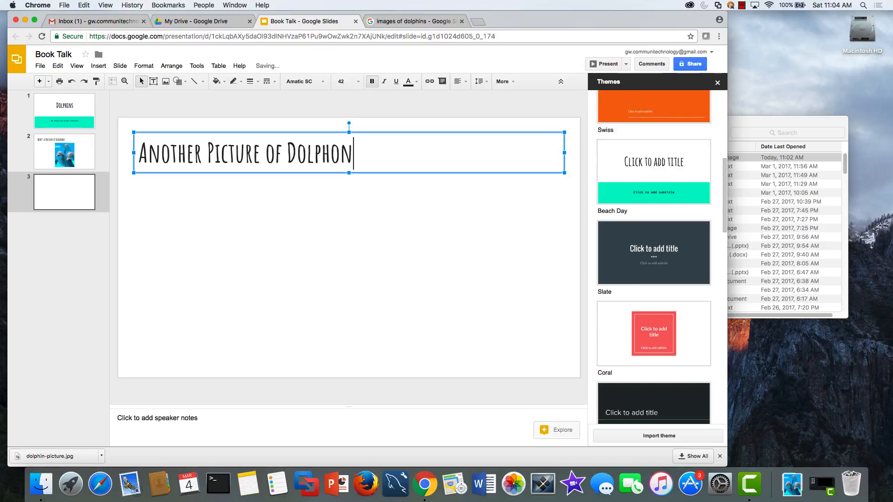
pyautogui.press('BackSpace')
pyautogui.press('BackSpace')
pyautogui.write('ins')
pyautogui.press('Return')
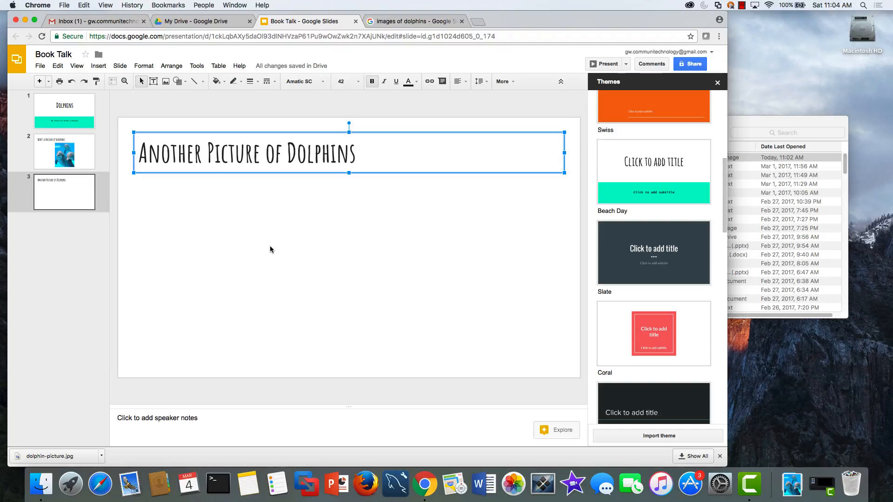
# Save the Google Images picture of three leaping dolphins to Downloads as a JPEG named dolphins2
pyautogui.click(408, 21)
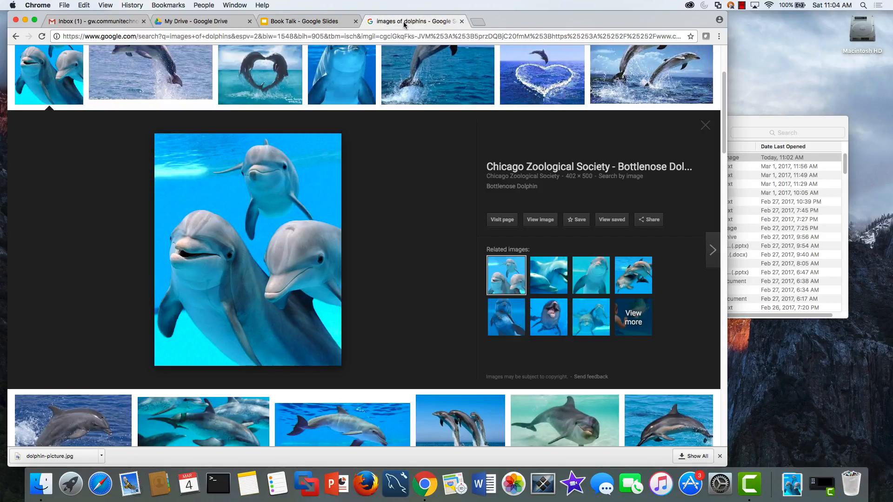
pyautogui.click(706, 125)
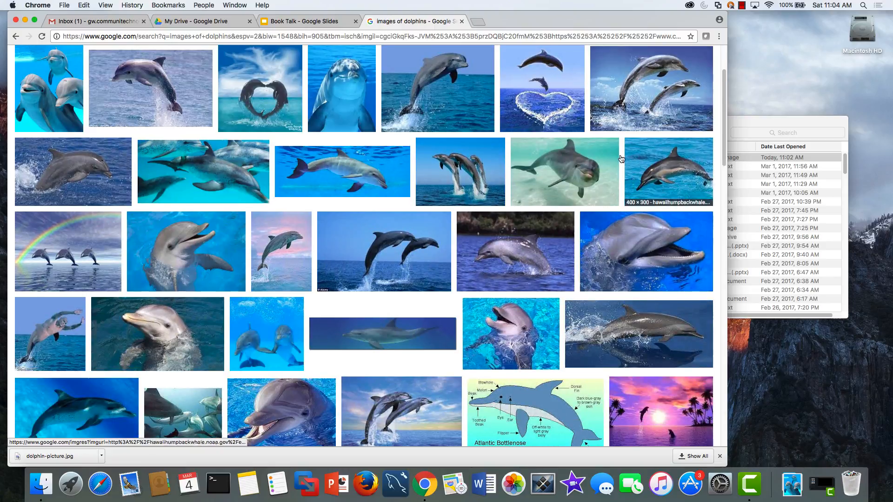
pyautogui.click(455, 175)
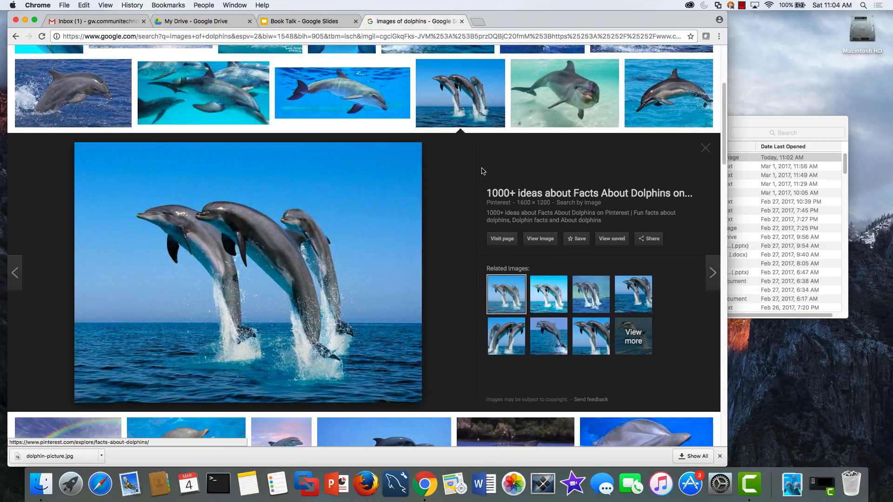
pyautogui.rightClick(249, 195)
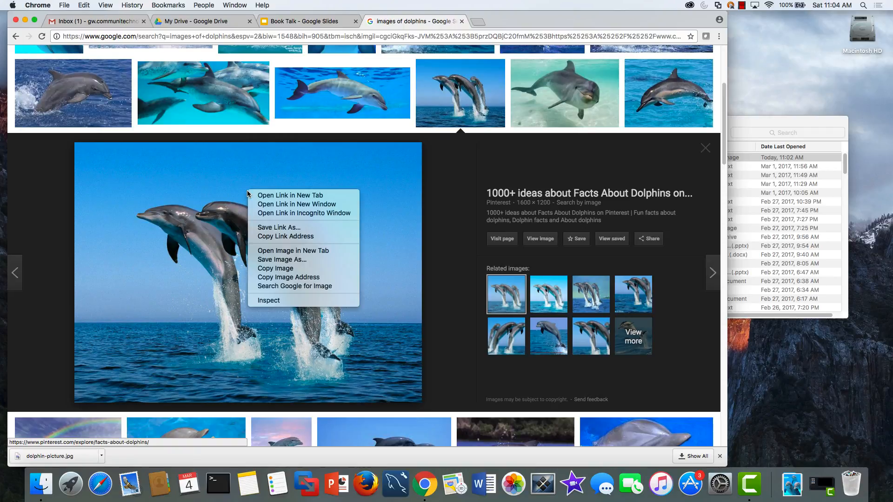
pyautogui.click(292, 260)
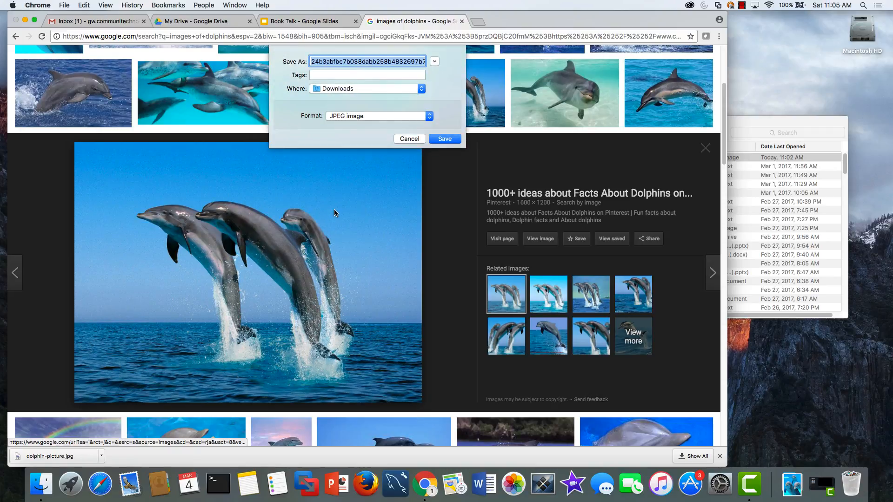
pyautogui.write('dolphins2')
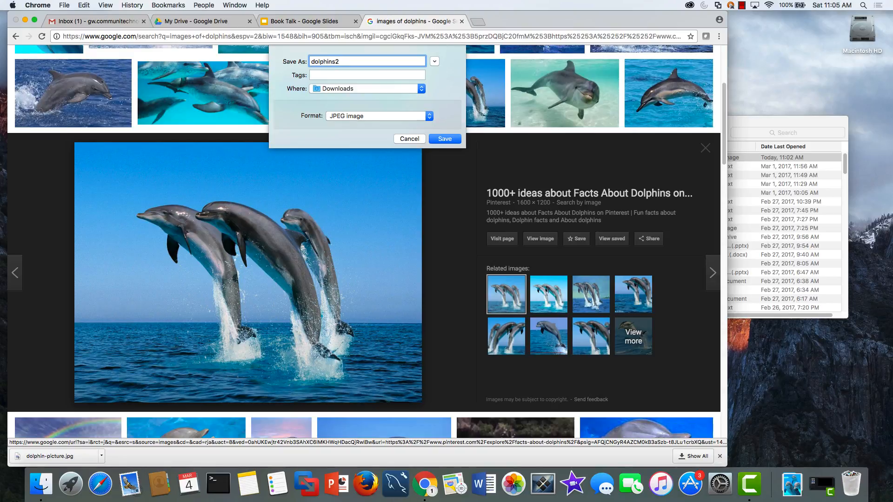
pyautogui.click(444, 139)
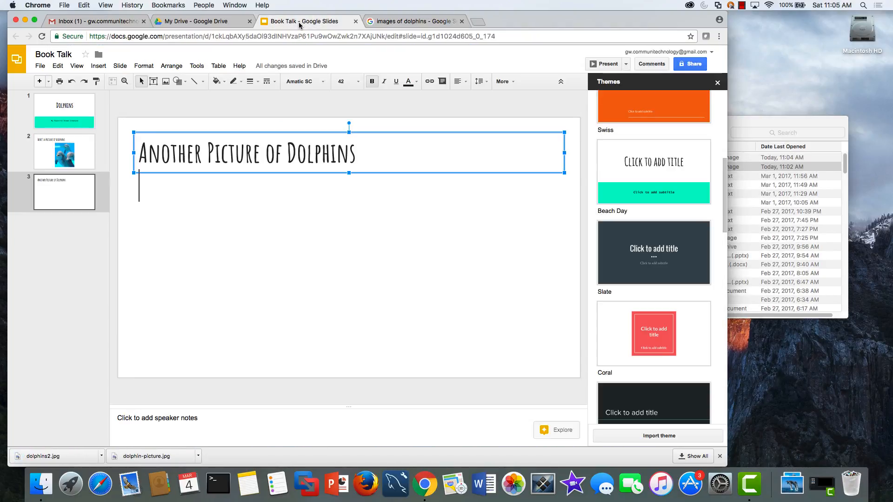
# Insert dolphins2.jpg from Finder into the third slide of the Book Talk presentation
pyautogui.click(300, 23)
pyautogui.click(41, 484)
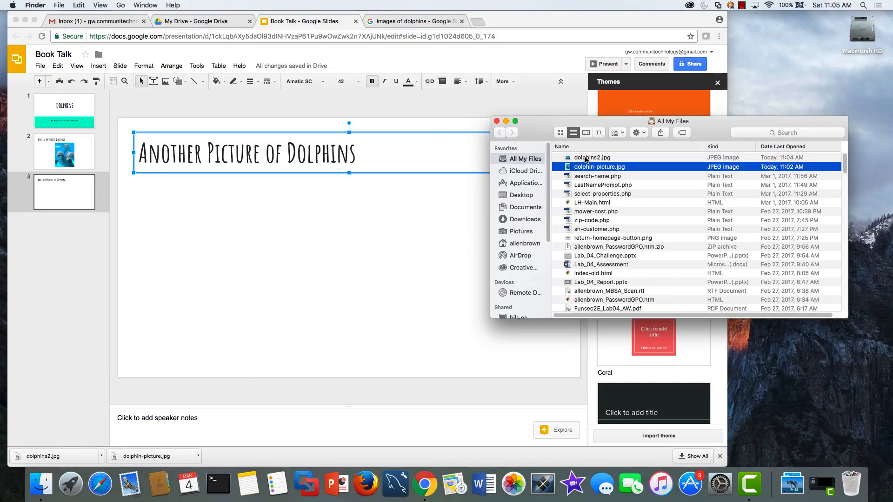
pyautogui.moveTo(586, 159); pyautogui.dragTo(349, 236)
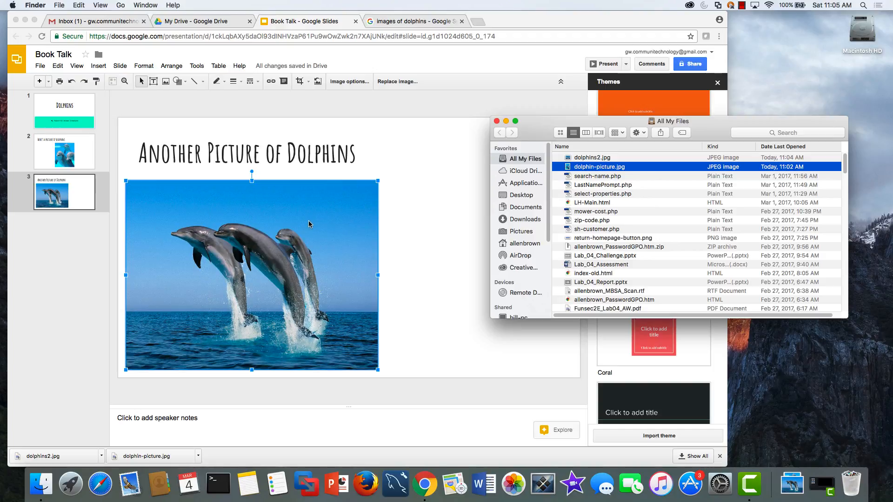
pyautogui.click(475, 157)
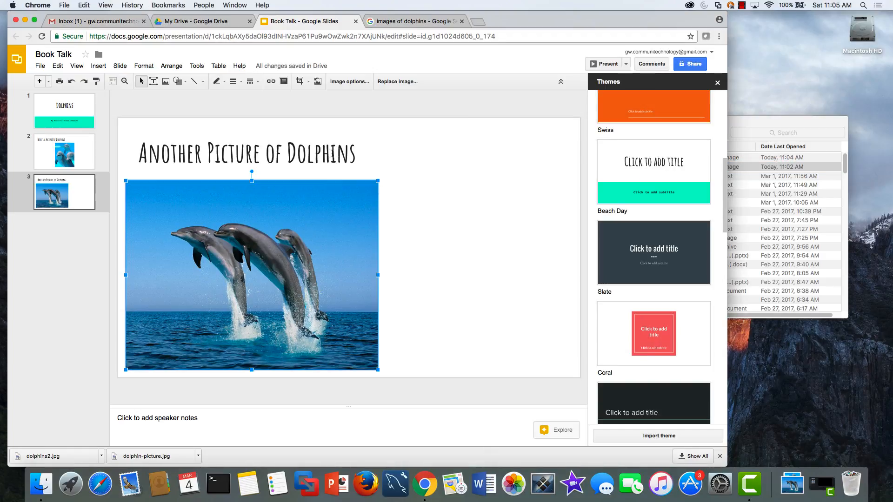
# Move the third slide's title up and left so its text lines up with the picture's left edge
pyautogui.click(309, 153)
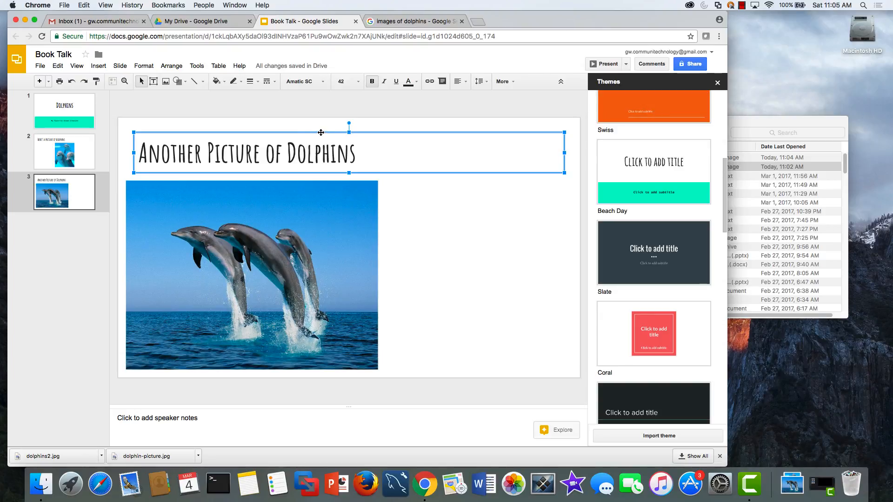
pyautogui.moveTo(321, 133); pyautogui.dragTo(320, 122)
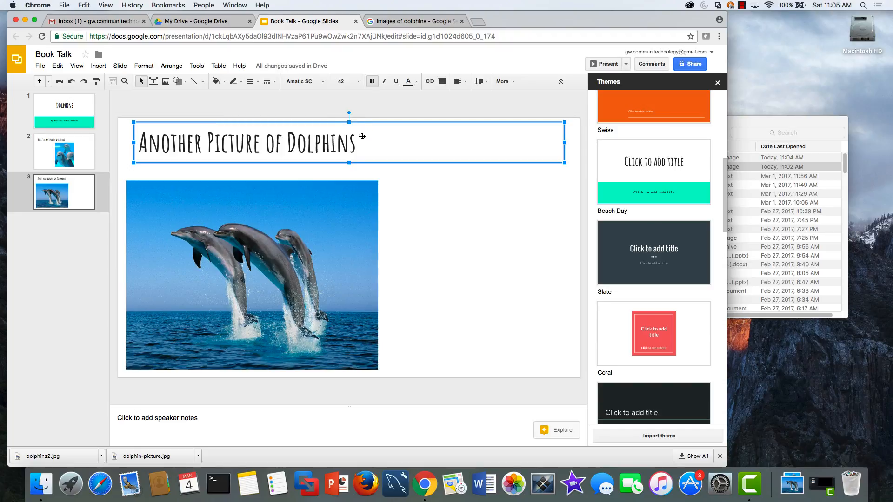
pyautogui.moveTo(363, 136); pyautogui.dragTo(350, 136)
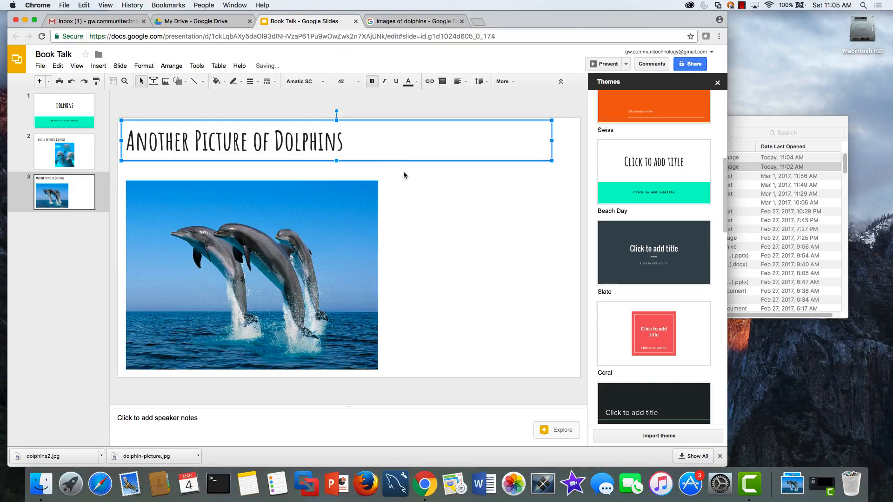
# Move the dolphin picture up to just beneath the title, enlarge it proportionally almost to the slide's lower edge, and deselect it
pyautogui.click(310, 231)
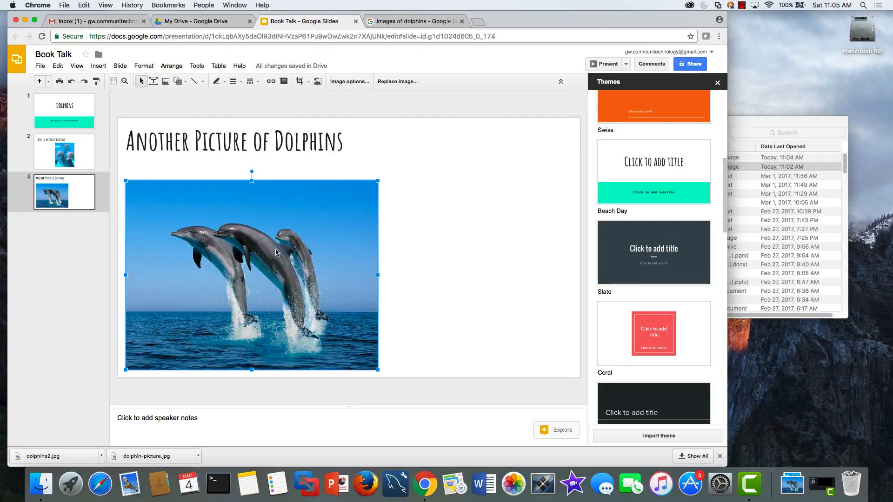
pyautogui.moveTo(278, 240); pyautogui.dragTo(276, 231)
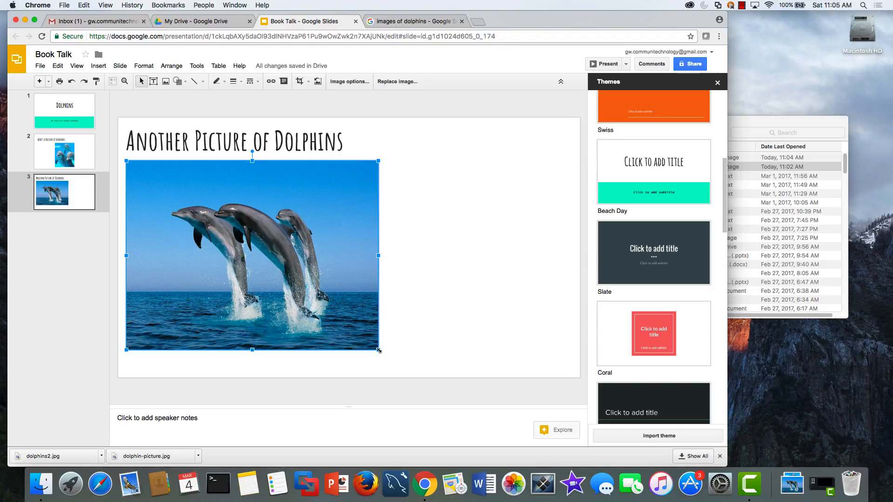
pyautogui.moveTo(379, 351); pyautogui.dragTo(398, 373)
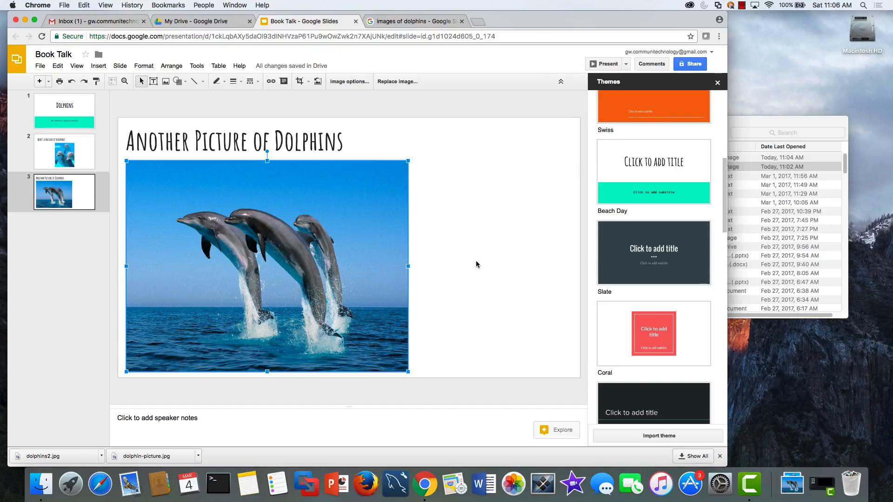
pyautogui.click(480, 219)
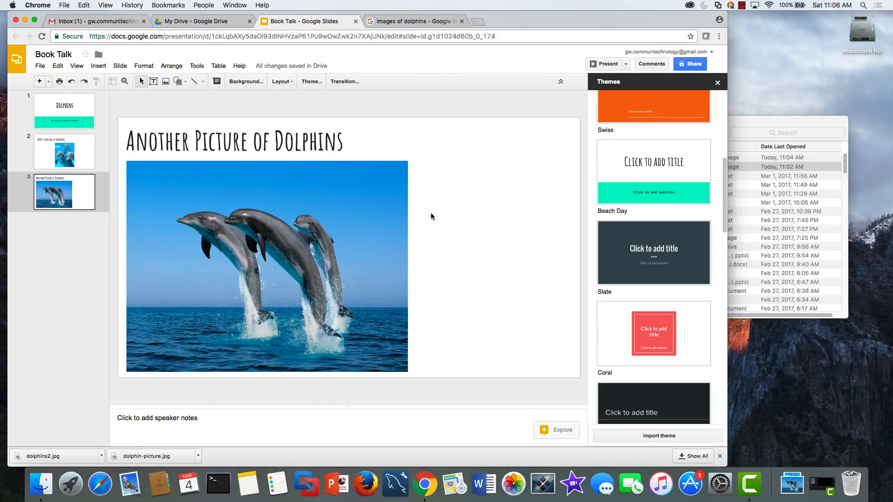
# Add a tall text box in the empty space right of the dolphin picture and start its text with "I"
pyautogui.click(155, 83)
pyautogui.moveTo(420, 134); pyautogui.dragTo(554, 309)
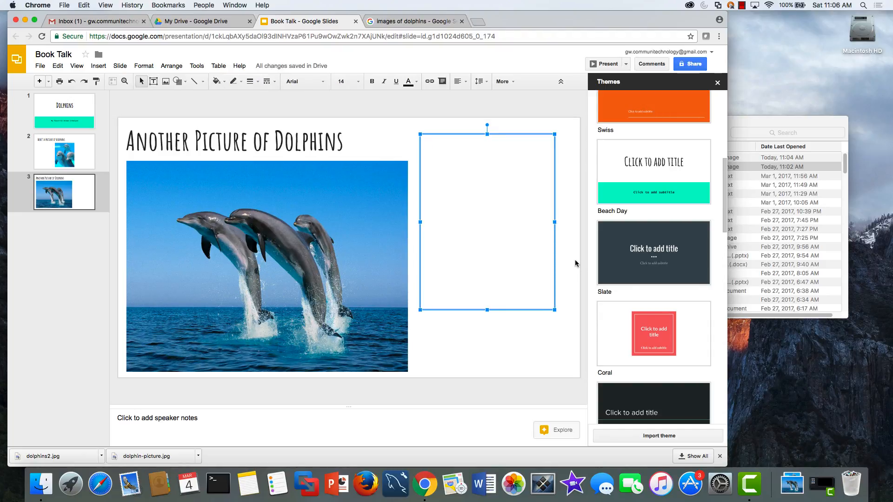
pyautogui.write('I')
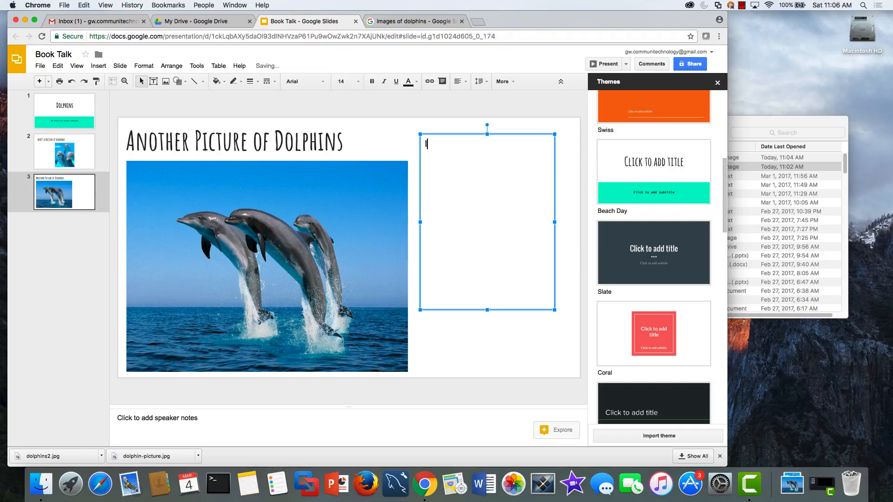